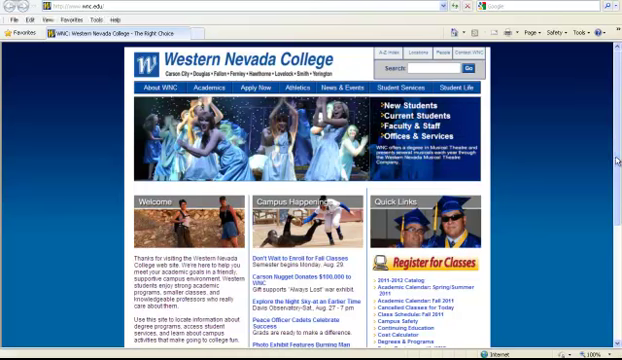
drag(616, 160, 612, 245)
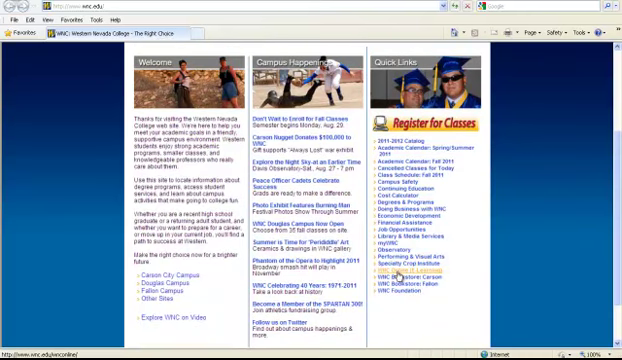
Go from the college's WNC Online Quick Link to the WNC Online course site
click(396, 275)
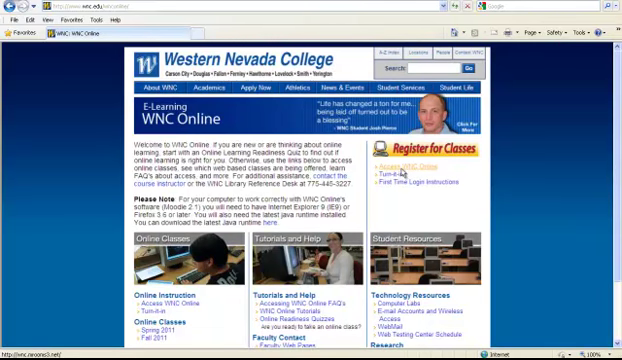
click(403, 174)
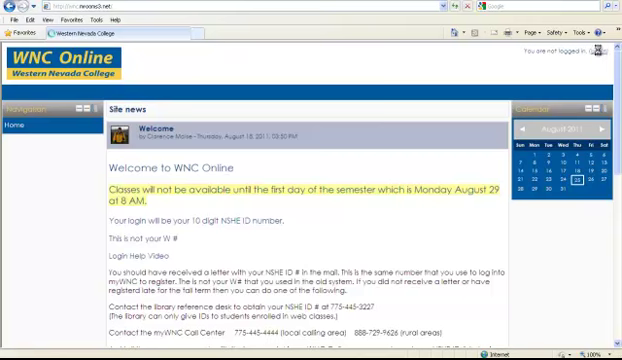
Sign in to WNC Online with the NSHE ID and password, allowing all page content
click(598, 51)
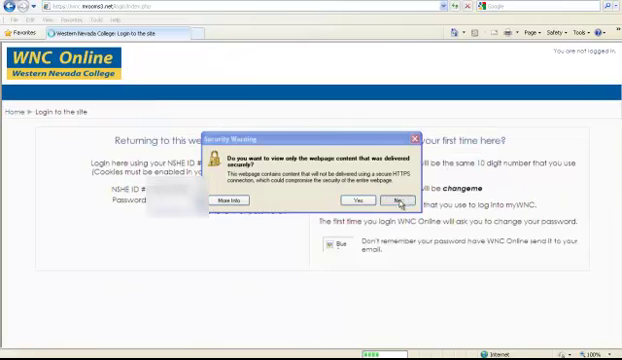
click(398, 202)
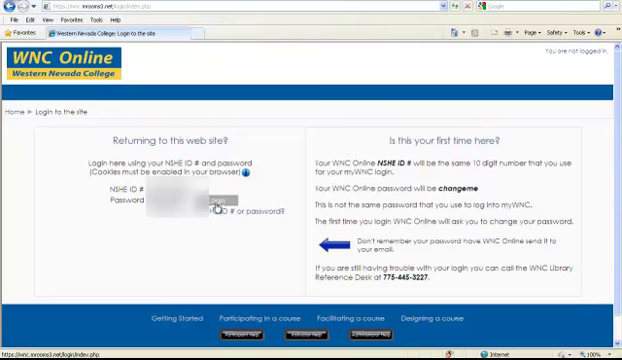
click(216, 207)
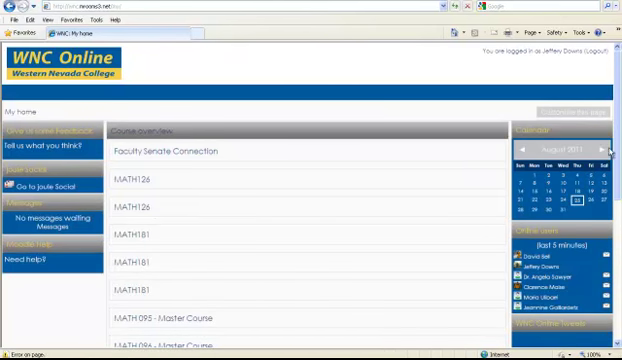
scroll(617, 156, down, 1)
drag(617, 156, 617, 232)
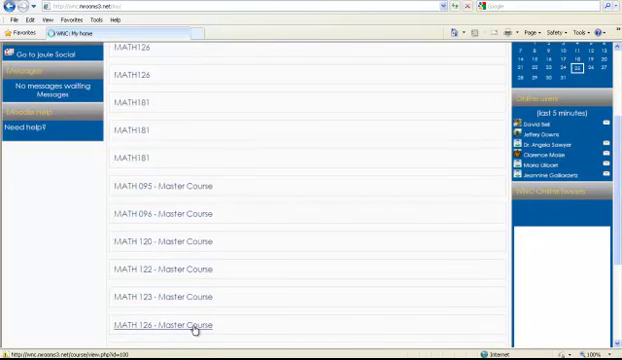
Open MATH 126 - Master Course from the Course overview list
click(195, 328)
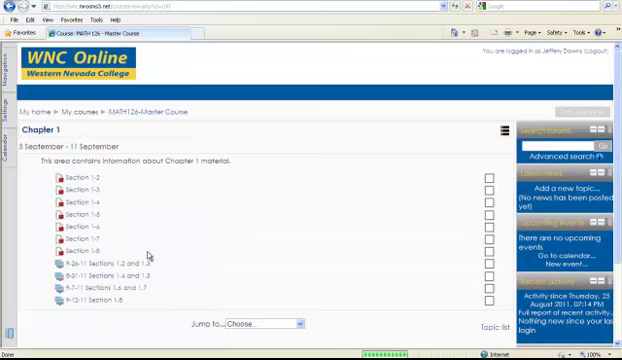
Choose Topic list from the Jump to dropdown below the section
click(300, 314)
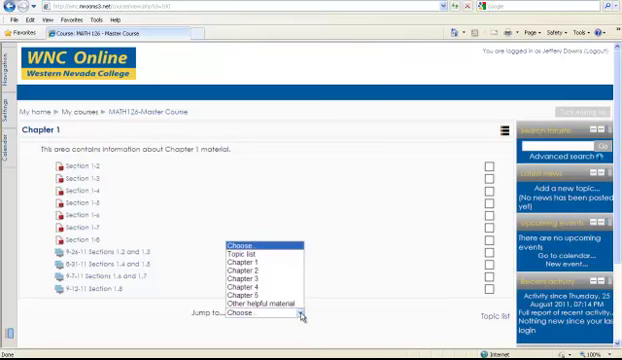
click(294, 254)
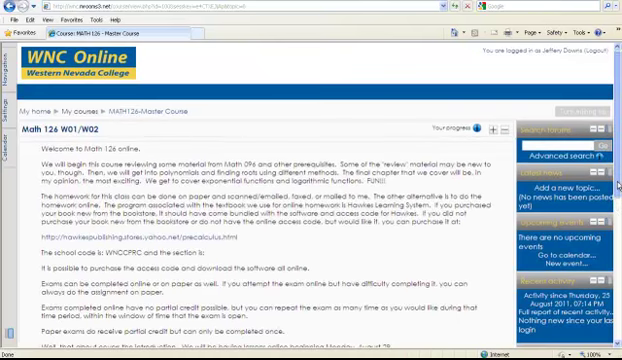
scroll(300, 92, down, 1)
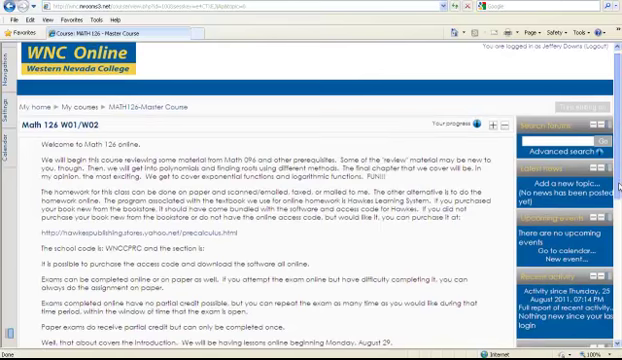
scroll(300, 92, down, 2)
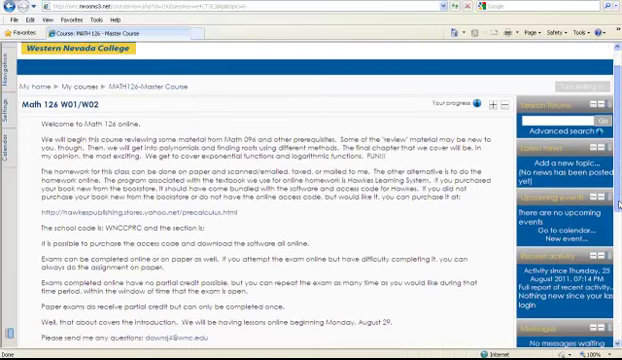
scroll(300, 98, down, 1)
scroll(300, 104, down, 2)
scroll(300, 104, down, 1)
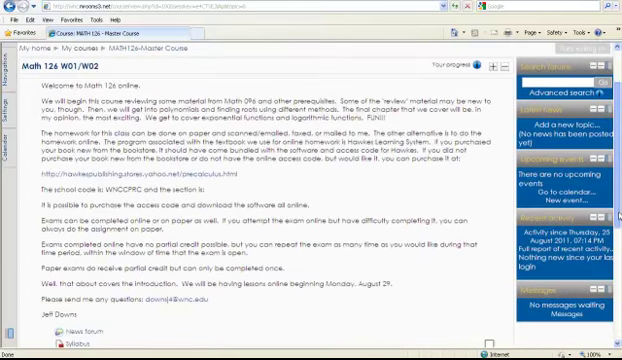
scroll(300, 108, down, 1)
scroll(300, 112, down, 2)
scroll(300, 112, down, 2)
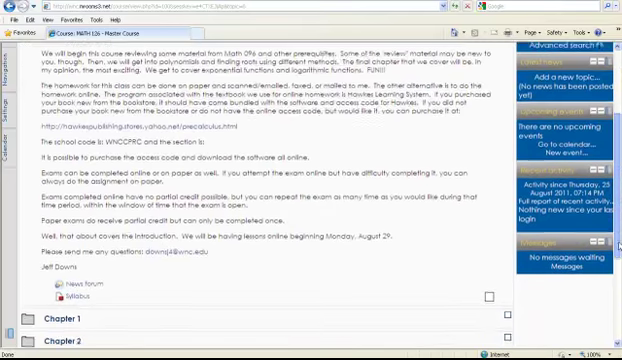
scroll(300, 116, down, 1)
scroll(300, 120, down, 1)
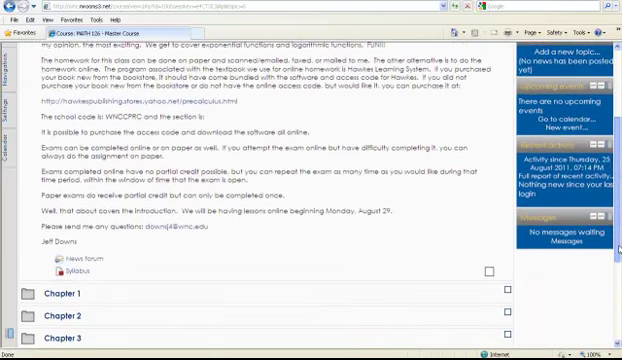
scroll(300, 121, down, 1)
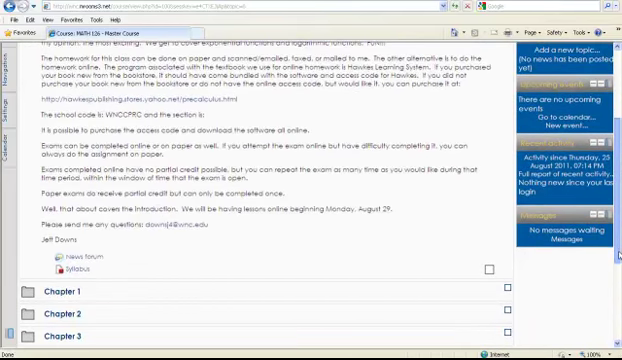
scroll(300, 126, down, 1)
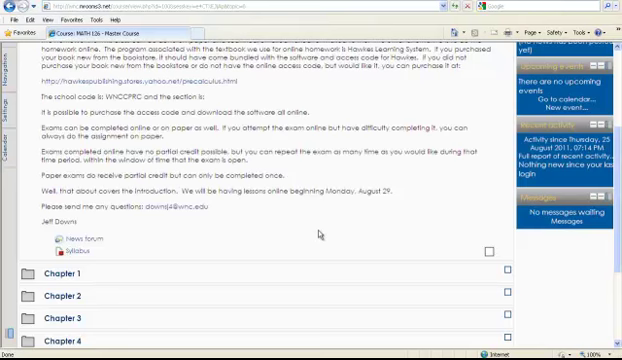
Open the Chapter 1 link in the MATH 126 topic list
click(70, 276)
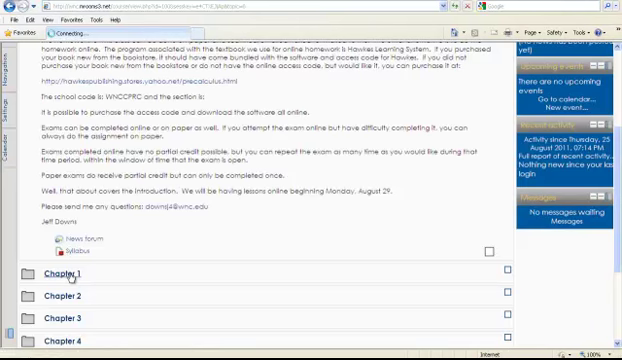